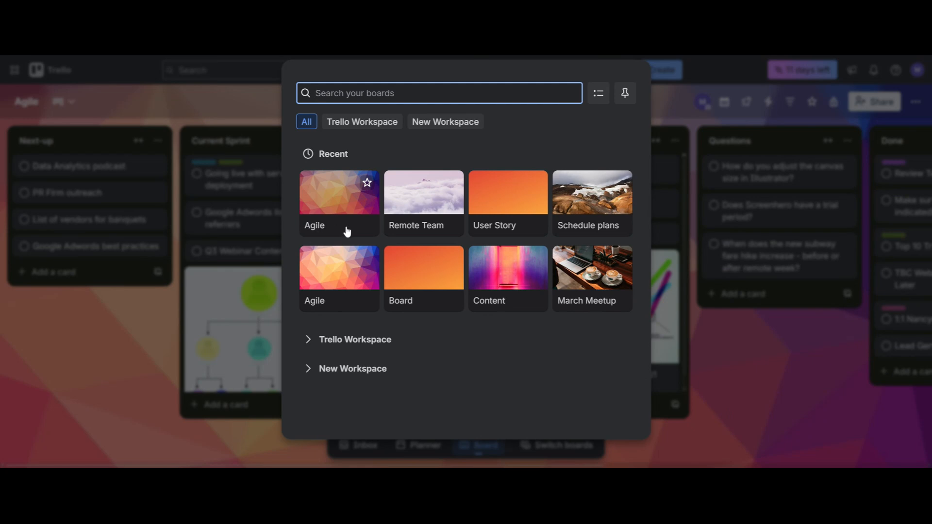
Step: Open the Agile board and move the Google Adwords best practices card from Next-up to Current Sprint, below Going live with server deployment
left_click(346, 228)
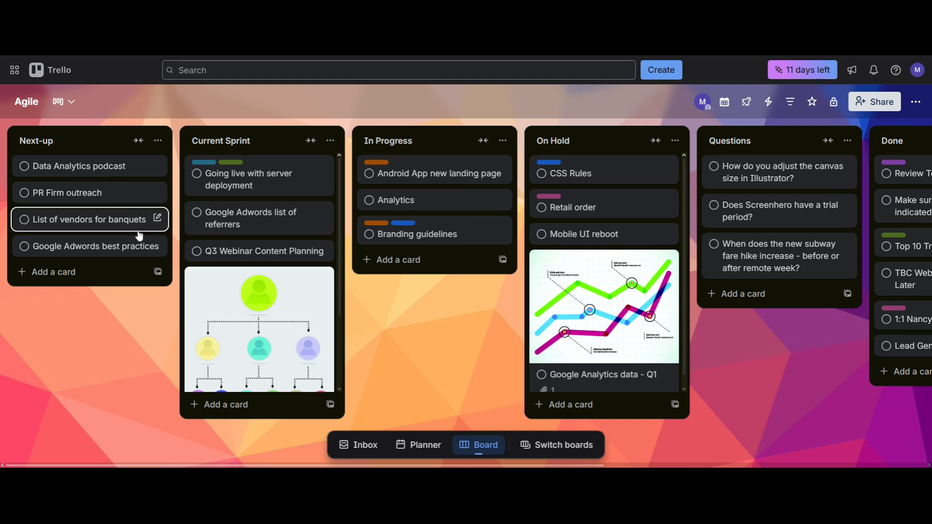
scroll(137, 250, "right", 2)
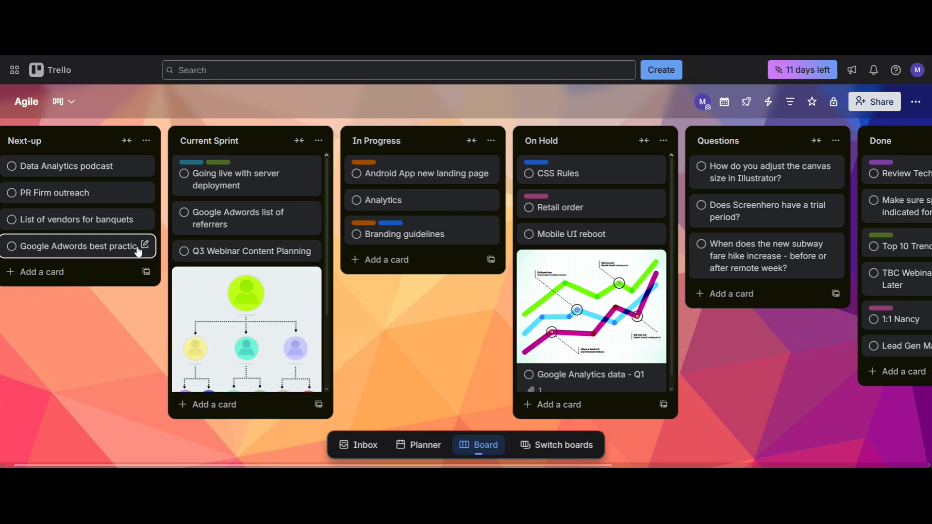
scroll(137, 250, "right", 5)
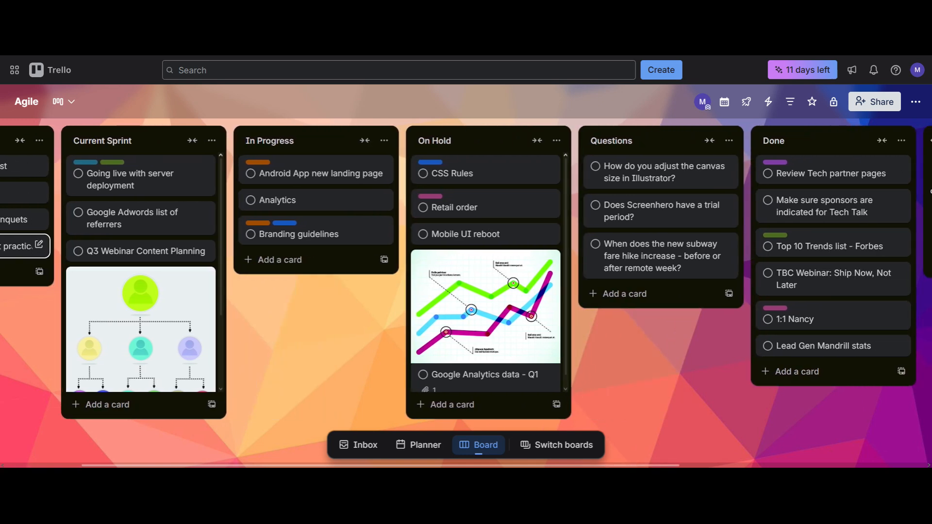
scroll(137, 250, "left", 5)
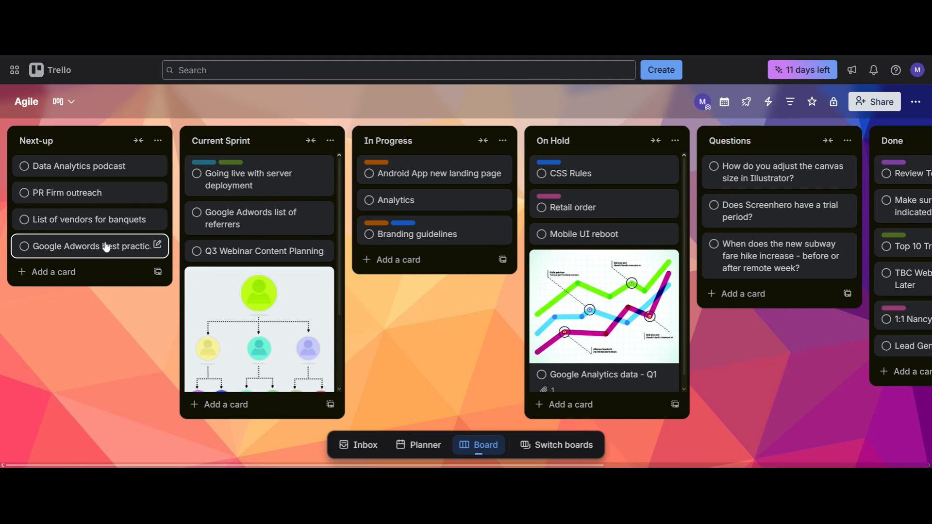
left_click_drag(104, 245, 250, 221)
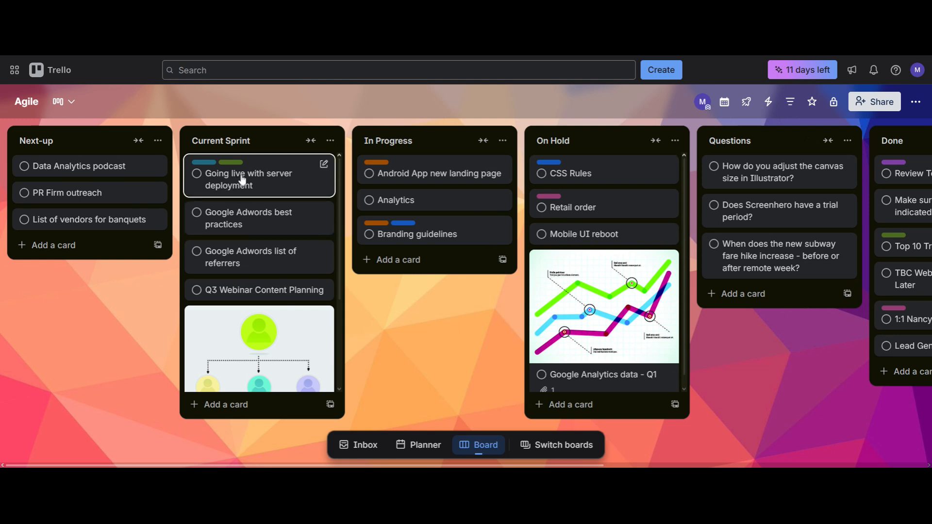
Step: Look through the cards in Current Sprint and collapse the Next-up list
scroll(290, 186, "down", 2)
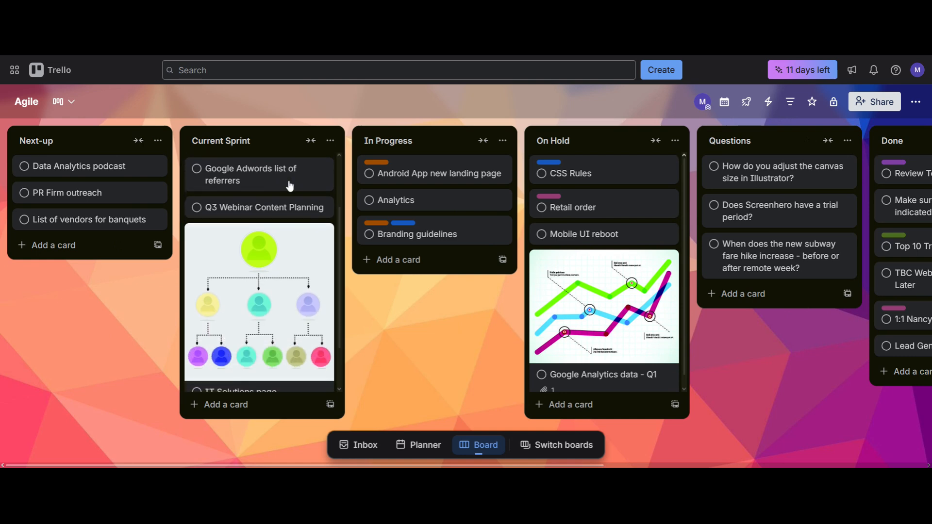
scroll(290, 185, "down", 2)
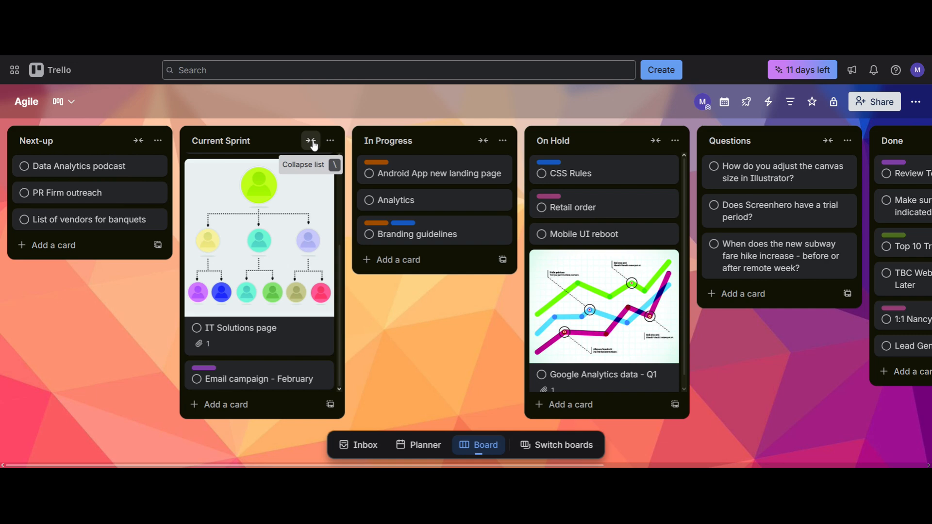
left_click(139, 141)
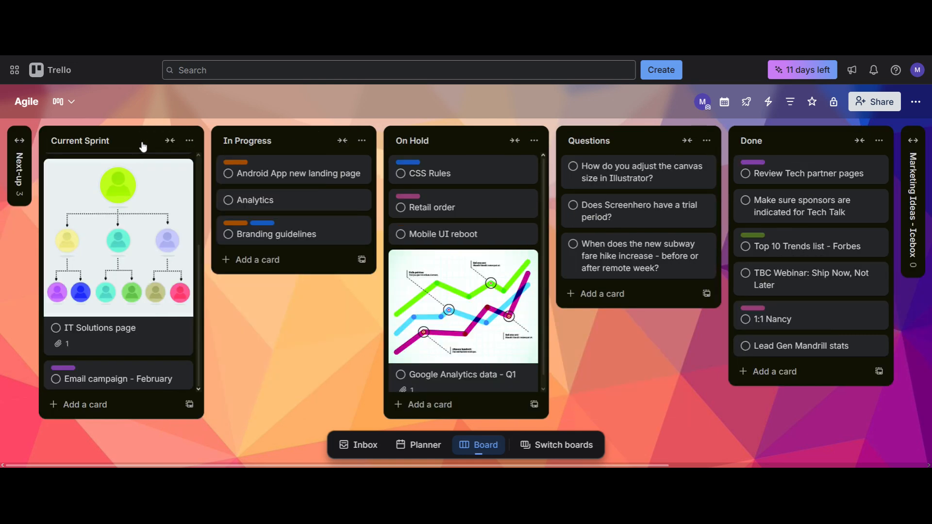
Step: View the details of the Email campaign - February card in Current Sprint and close it
left_click(98, 371)
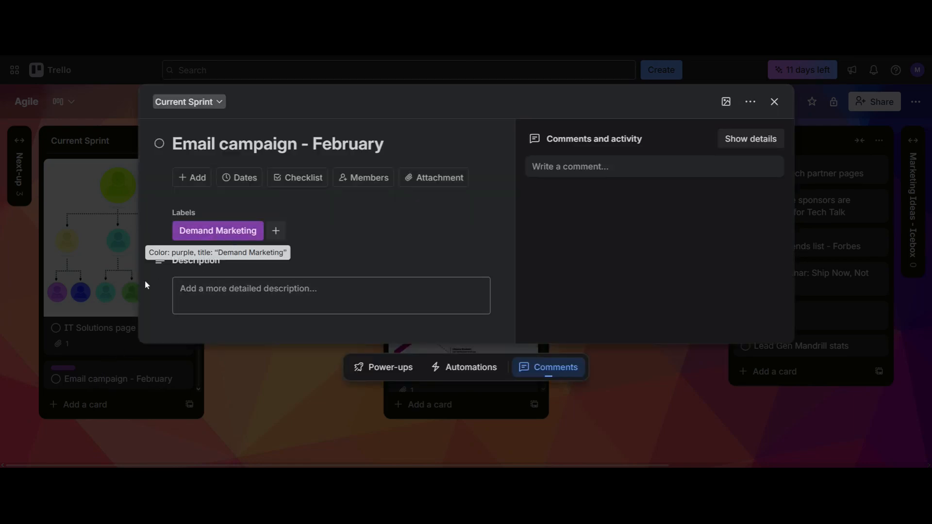
left_click(113, 287)
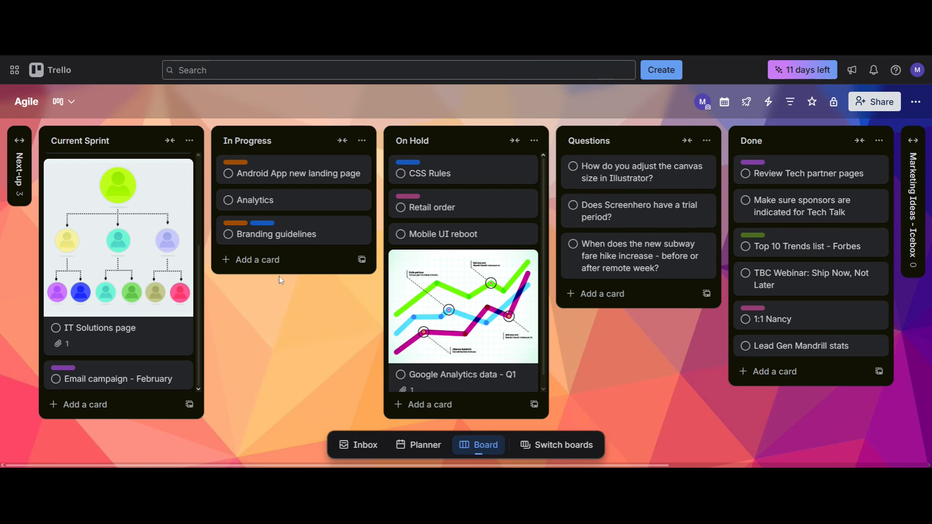
mouse_move(137, 364)
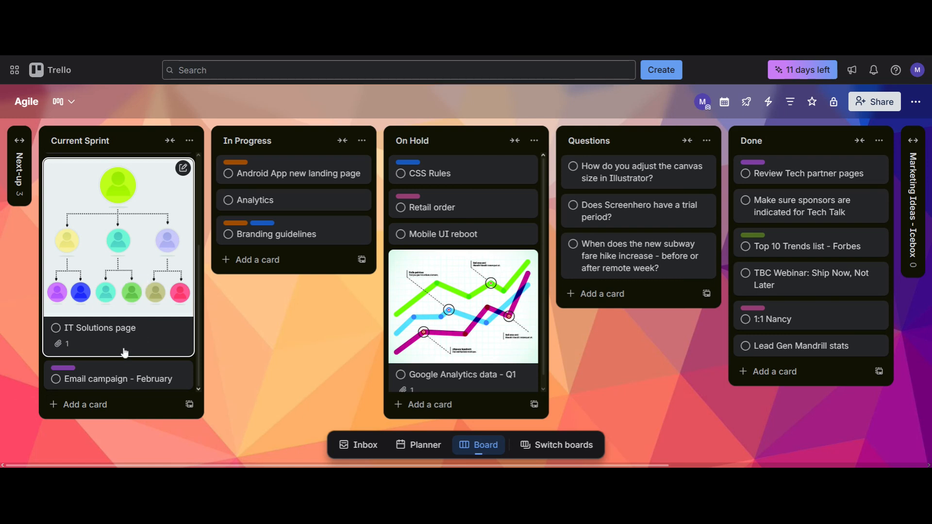
Step: Show the label names on the board's cards instead of only the colour bars
scroll(124, 378, "up", 3)
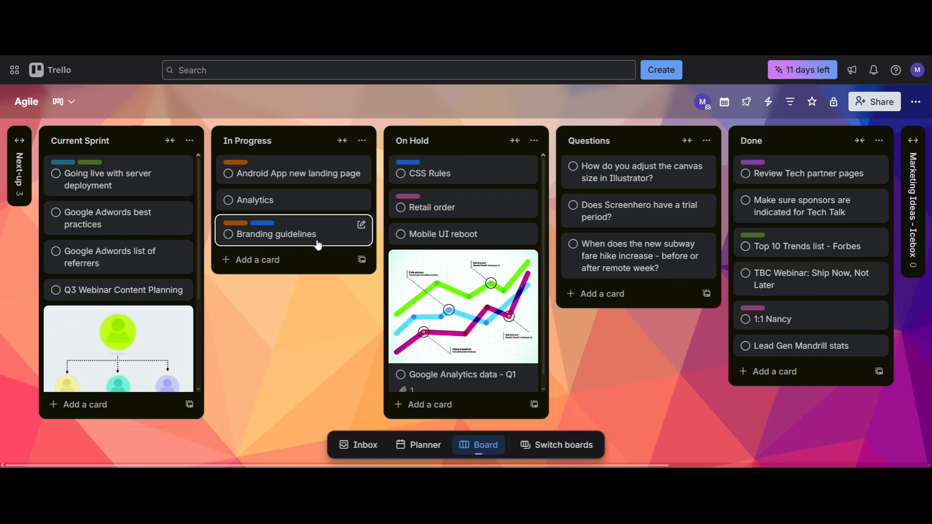
left_click(270, 224)
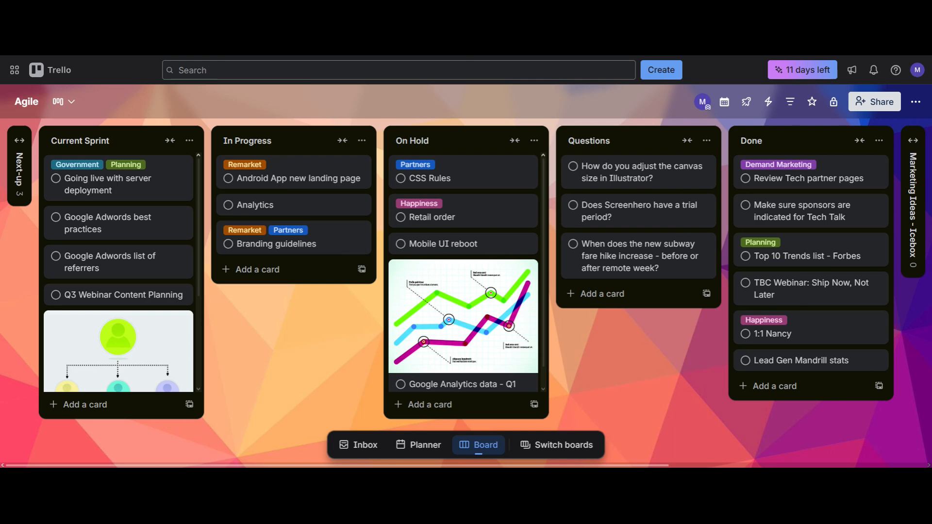
Step: Open the Analytics card in In Progress, view what can be added to it, and close the card
left_click(292, 206)
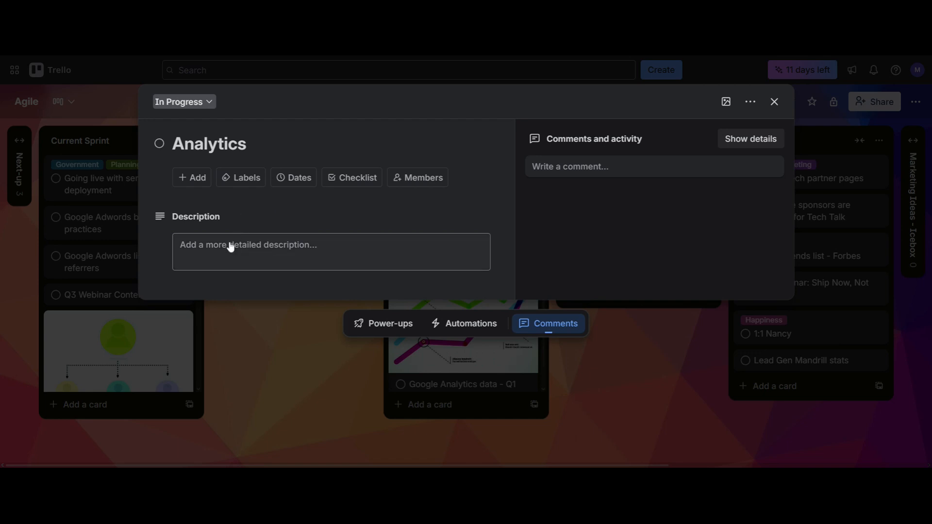
left_click(191, 177)
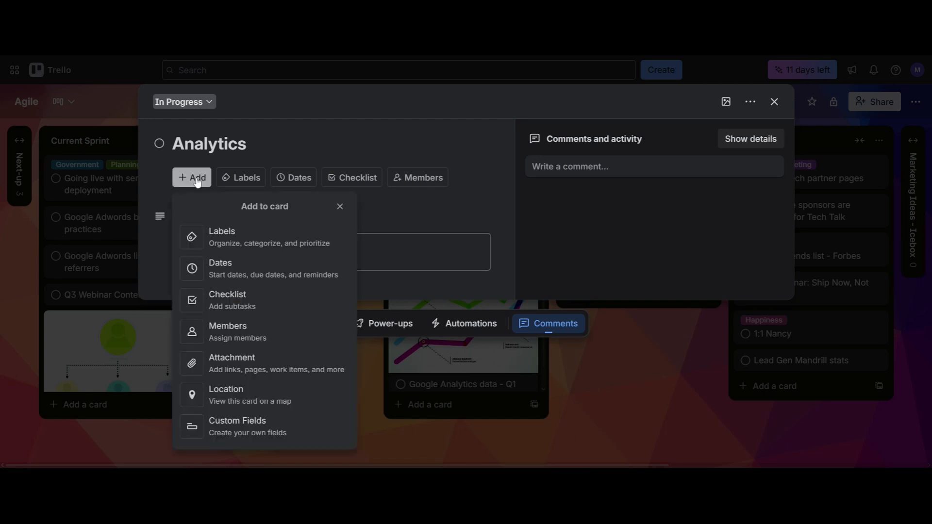
left_click(128, 220)
left_click(127, 218)
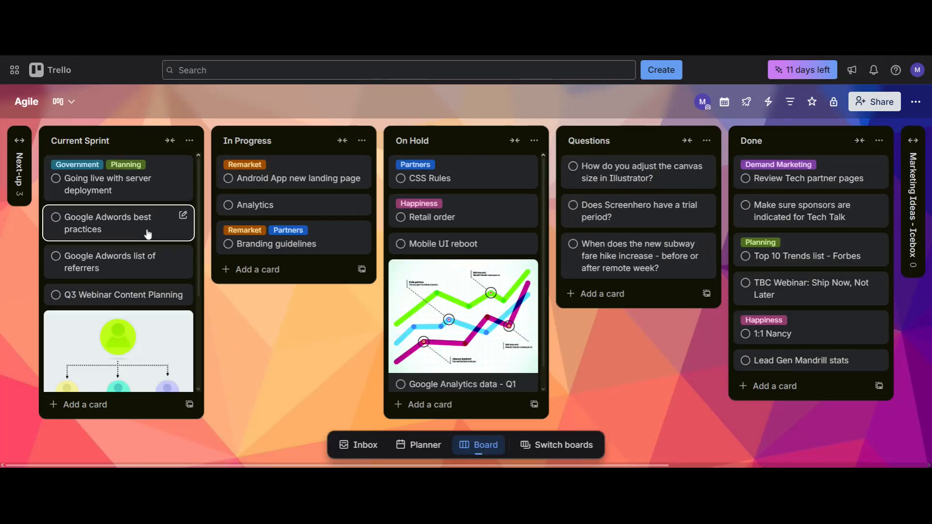
Step: Look through the On Hold, Questions and Done lists and the collapsed lists at the far end of the board
left_click_drag(325, 321, 272, 325)
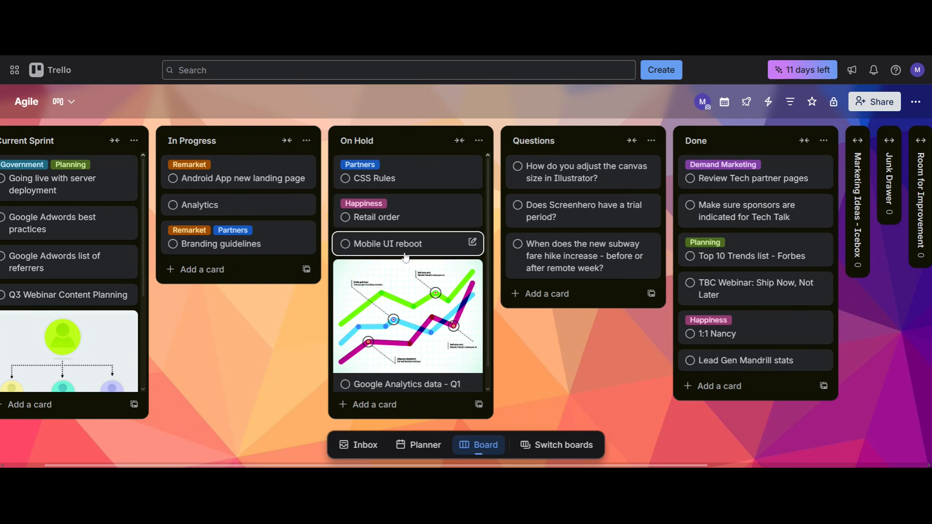
scroll(410, 262, "down", 1)
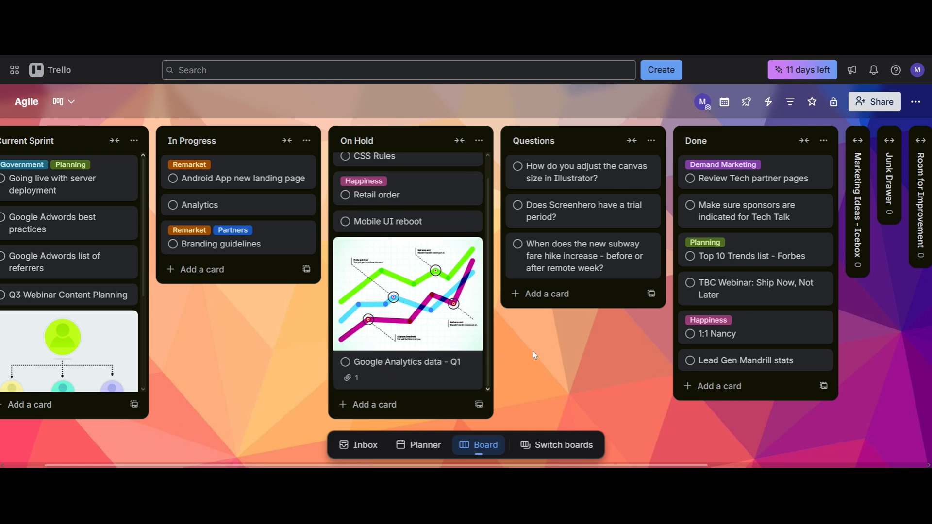
scroll(427, 349, "up", 1)
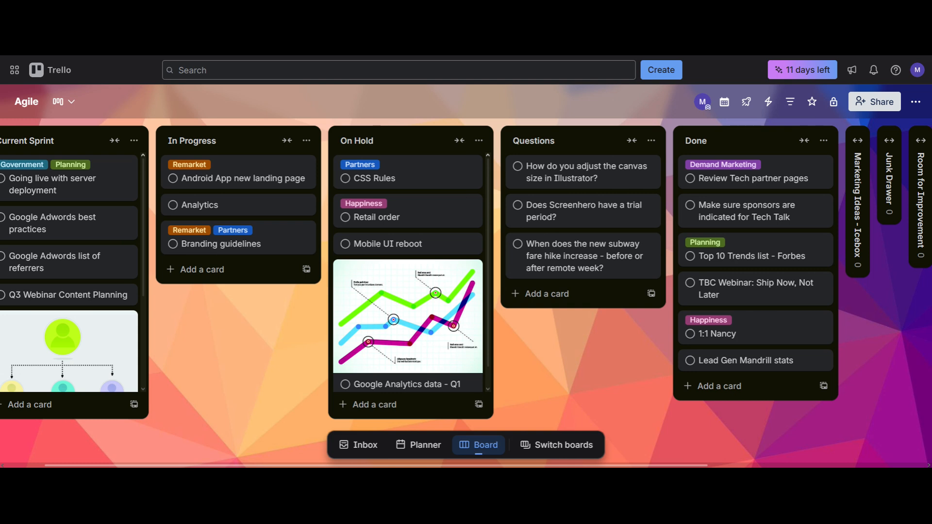
scroll(466, 272, "right", 2)
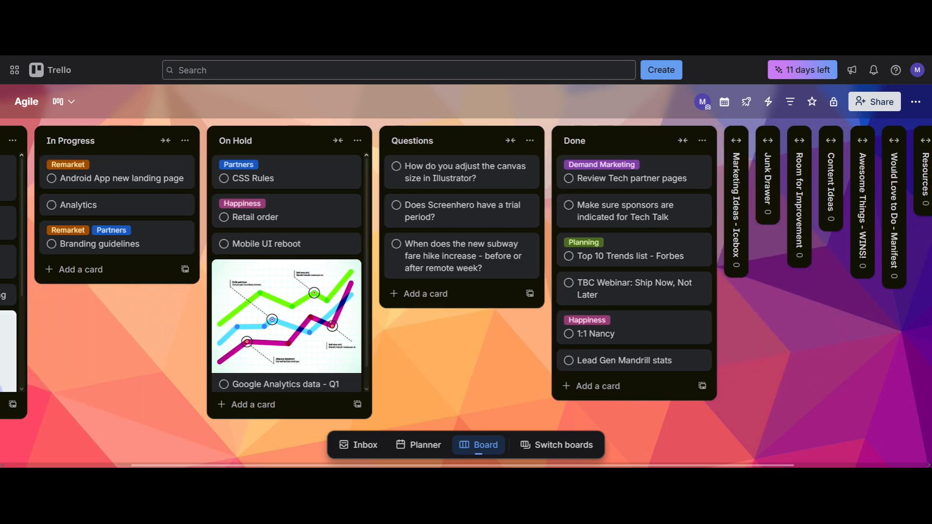
scroll(466, 272, "right", 1)
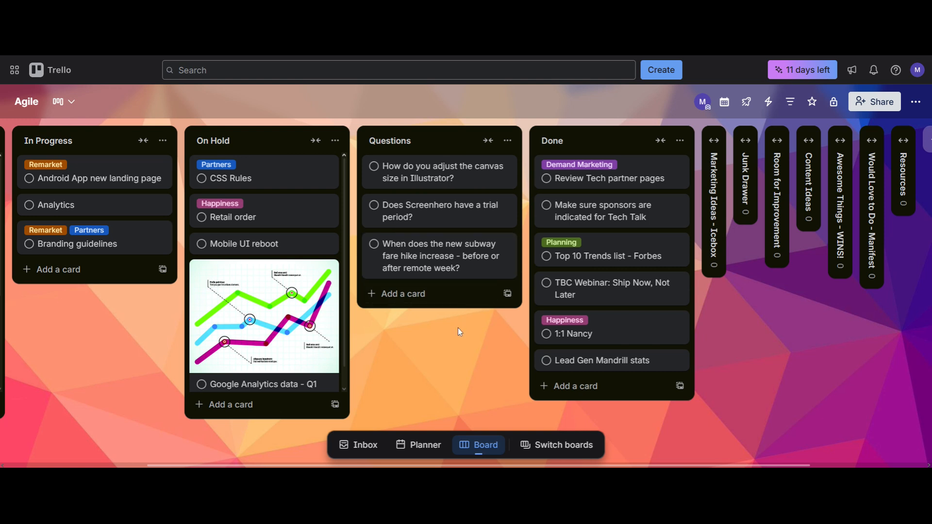
left_click_drag(485, 331, 374, 336)
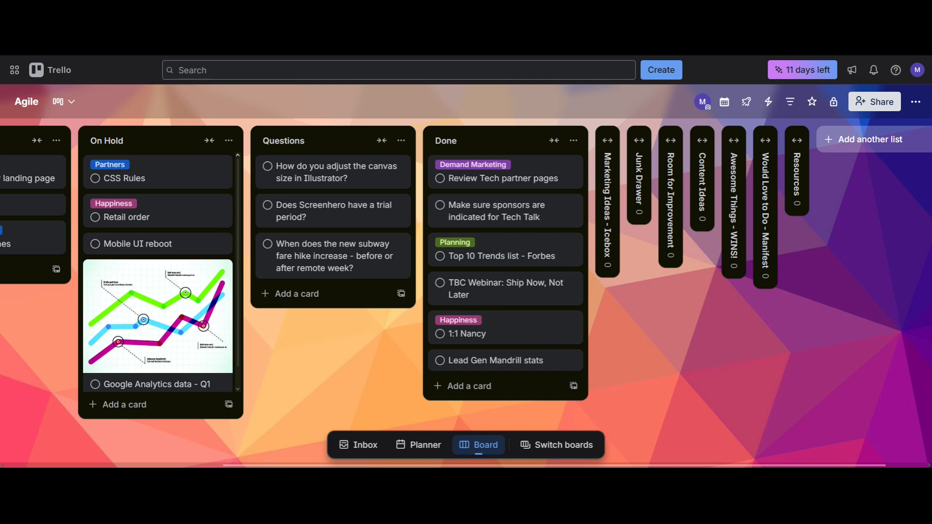
scroll(702, 374, "left", 6)
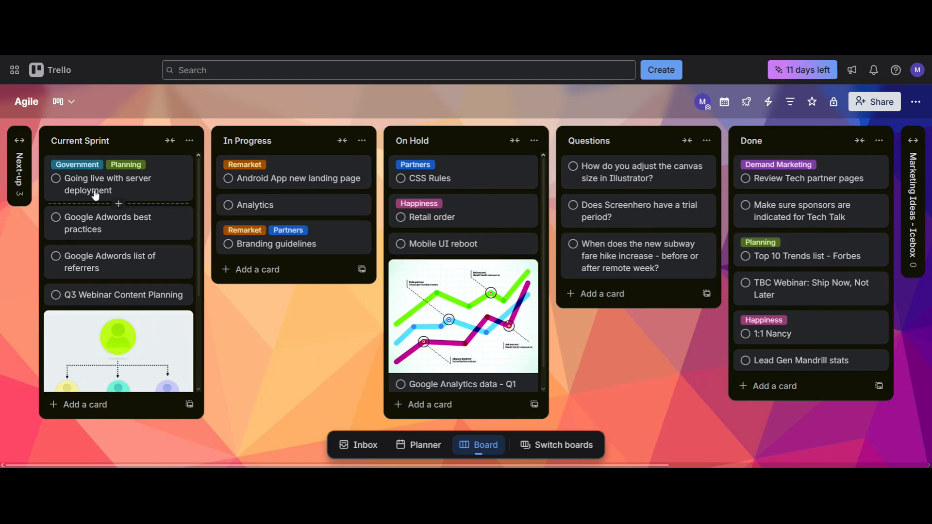
Step: Expand the Next-up list and move its PR Firm outreach card to Current Sprint, below Going live with server deployment
left_click(9, 145)
left_click_drag(68, 191, 232, 217)
Step: Move the CSS Rules card from On Hold to the Done list, above Top 10 Trends list - Forbes
scroll(371, 333, "right", 2)
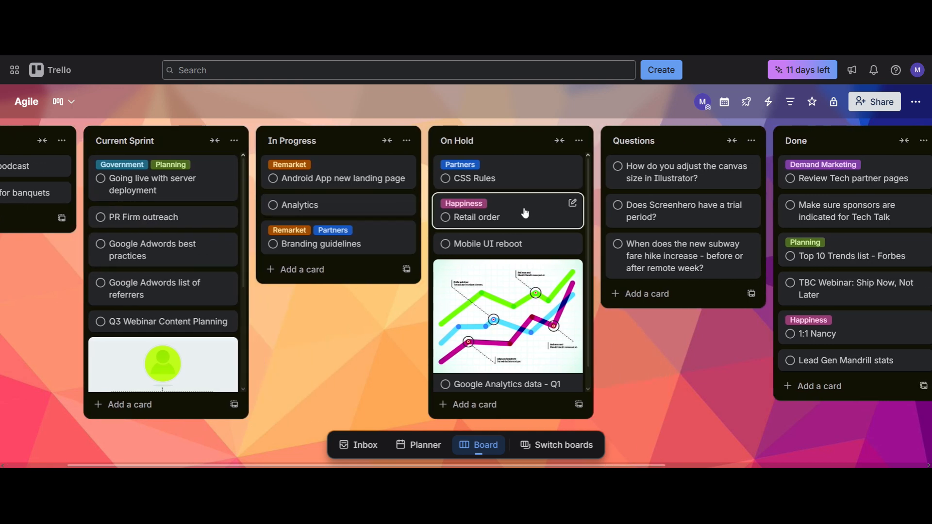
scroll(445, 366, "right", 5)
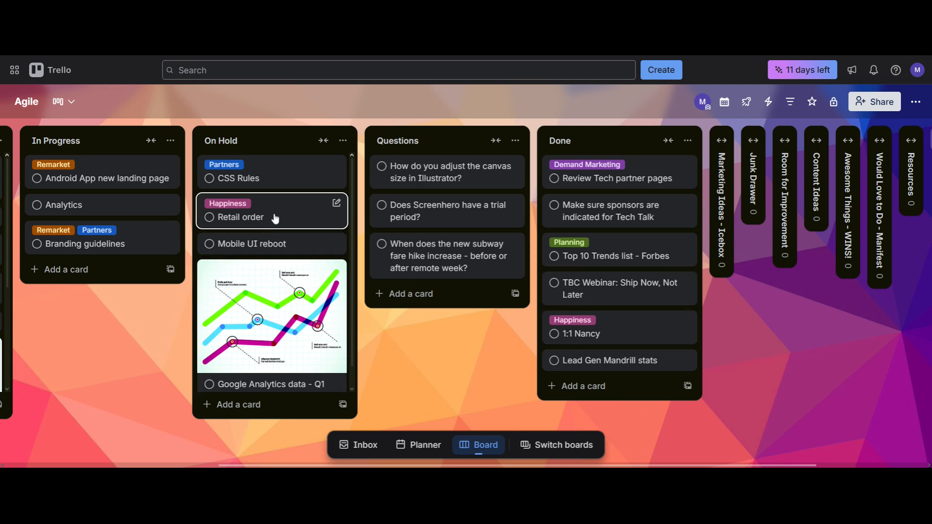
mouse_move(281, 181)
left_mouse_down()
mouse_move(442, 204)
mouse_move(688, 262)
left_mouse_up()
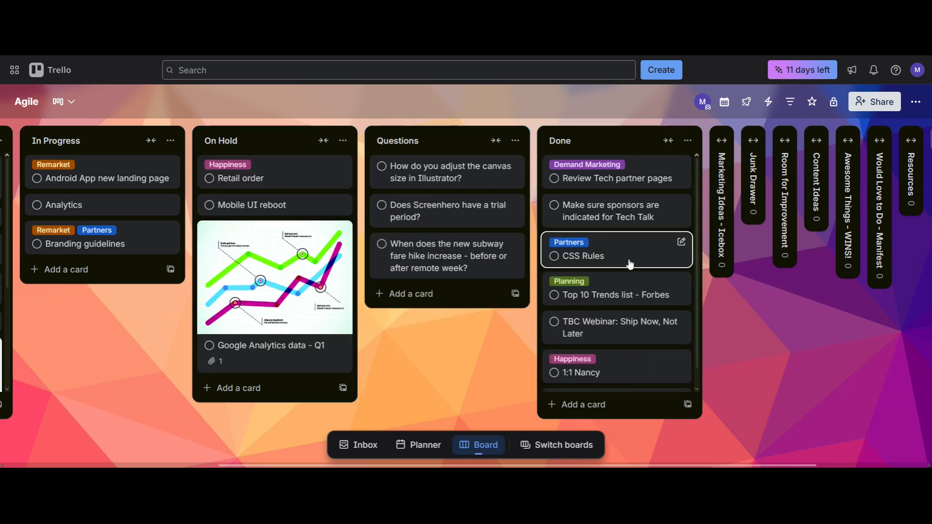
left_click_drag(717, 317, 696, 320)
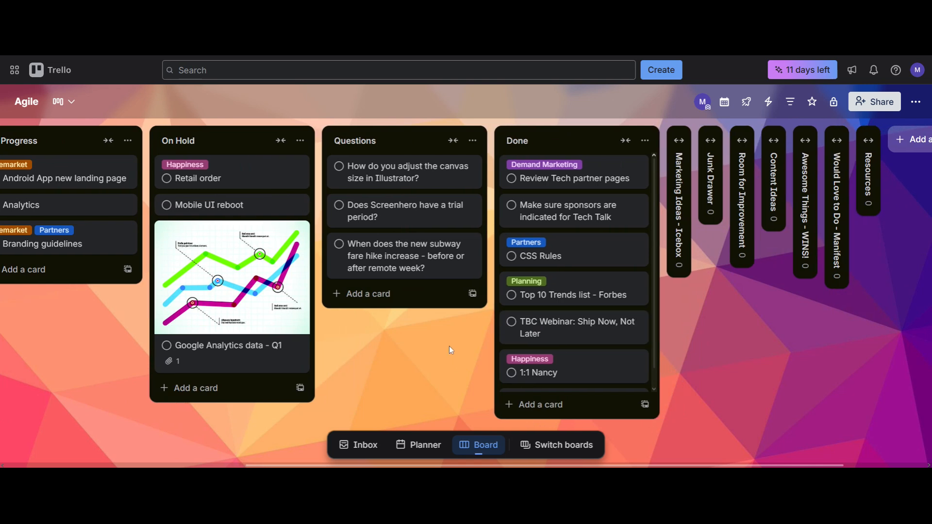
left_click_drag(396, 358, 578, 351)
left_click_drag(301, 313, 346, 316)
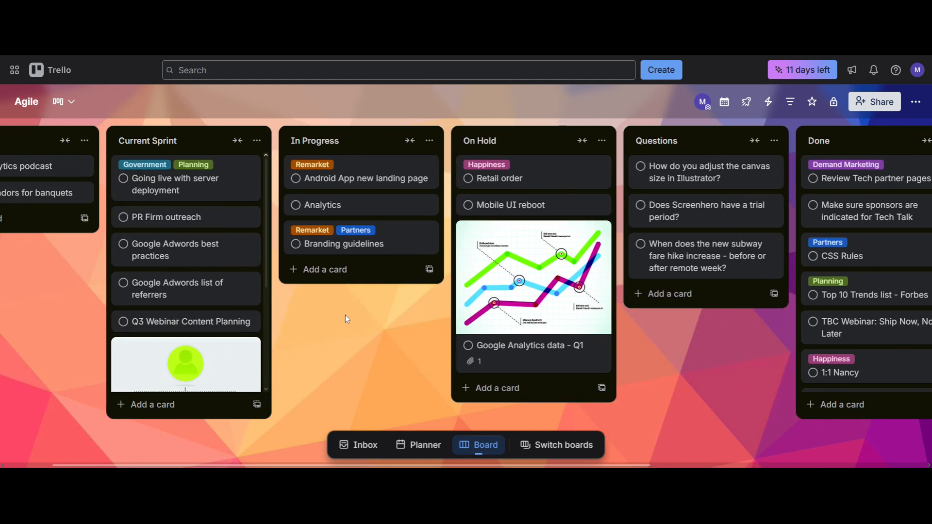